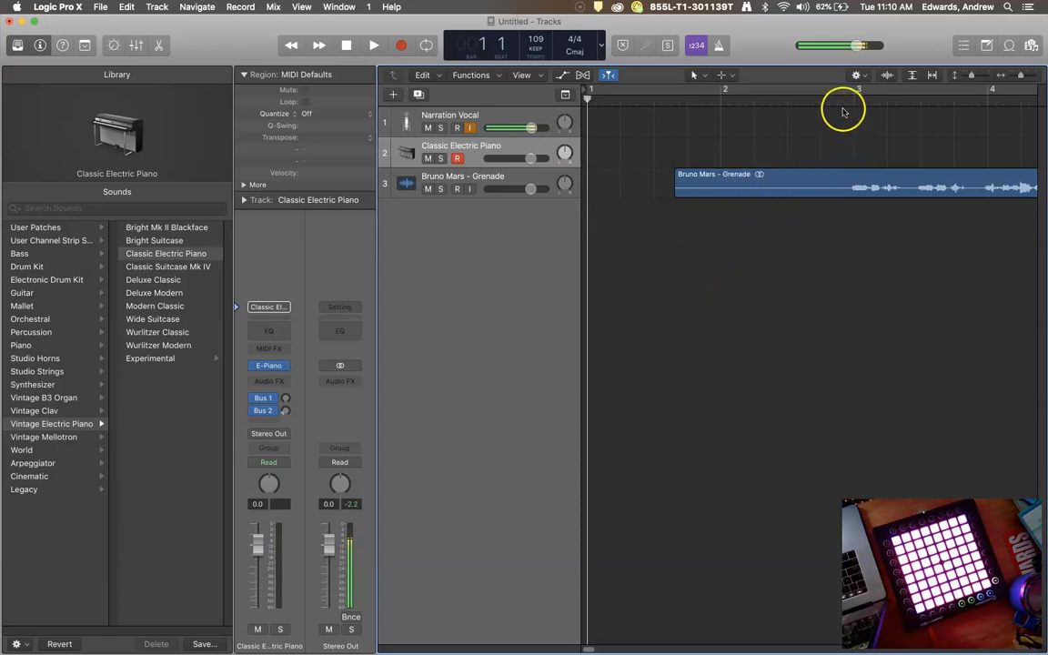
Play the opening bars of the Bruno Mars - Grenade vocal, stop playback and return the view to bar 1
key("space")
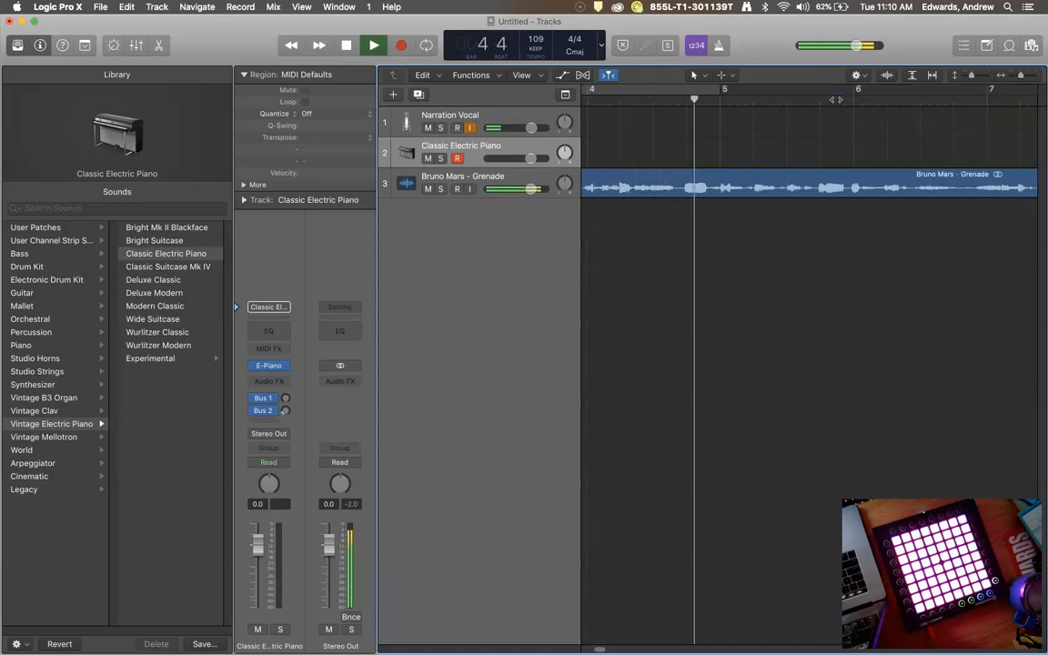
key("space")
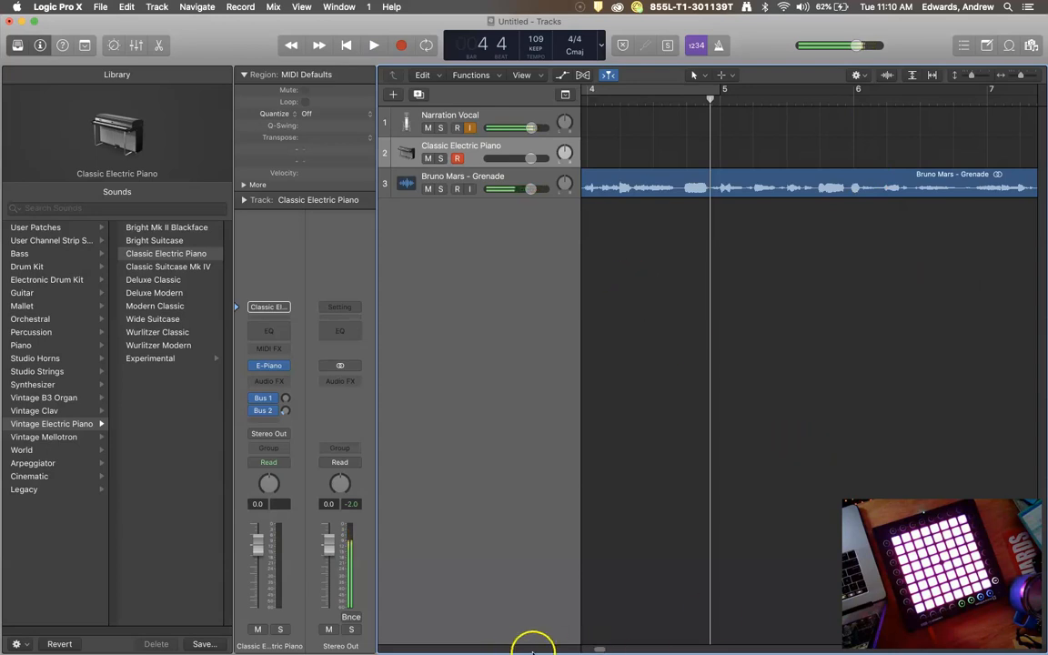
scroll(600, 649, "left", 5)
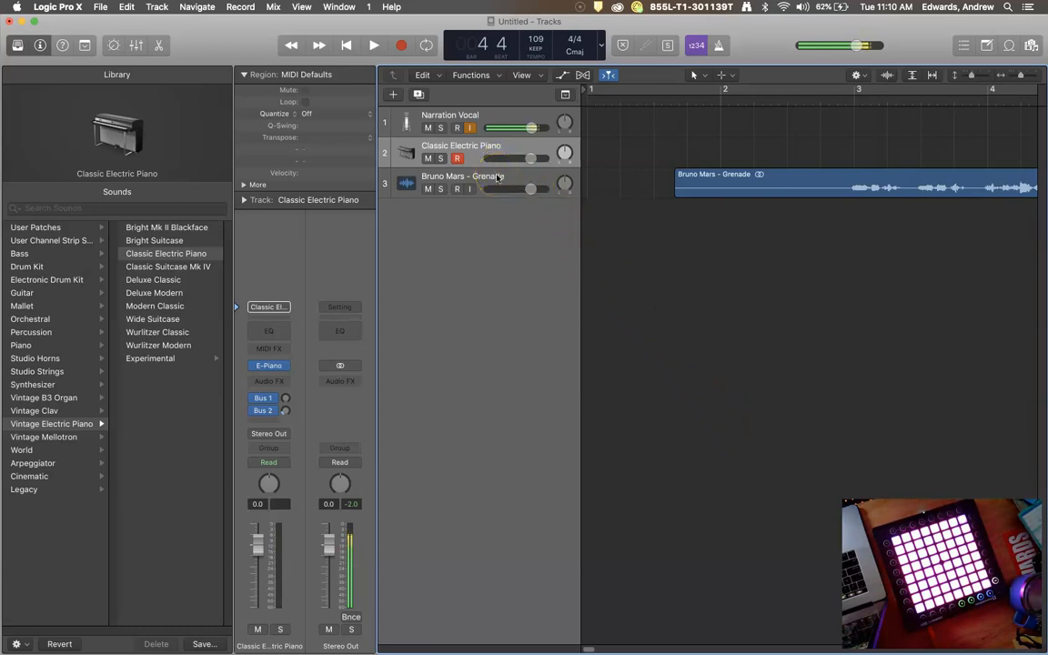
Set the output of the Bruno Mars - Grenade track's channel strip to No Output
left_click(527, 175)
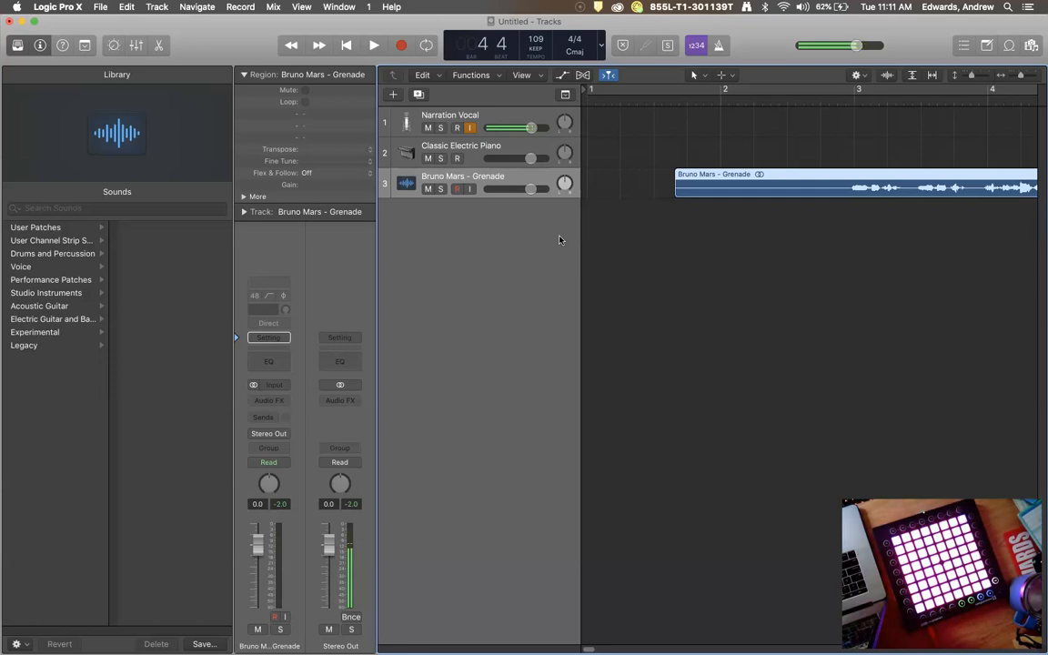
left_click(496, 181)
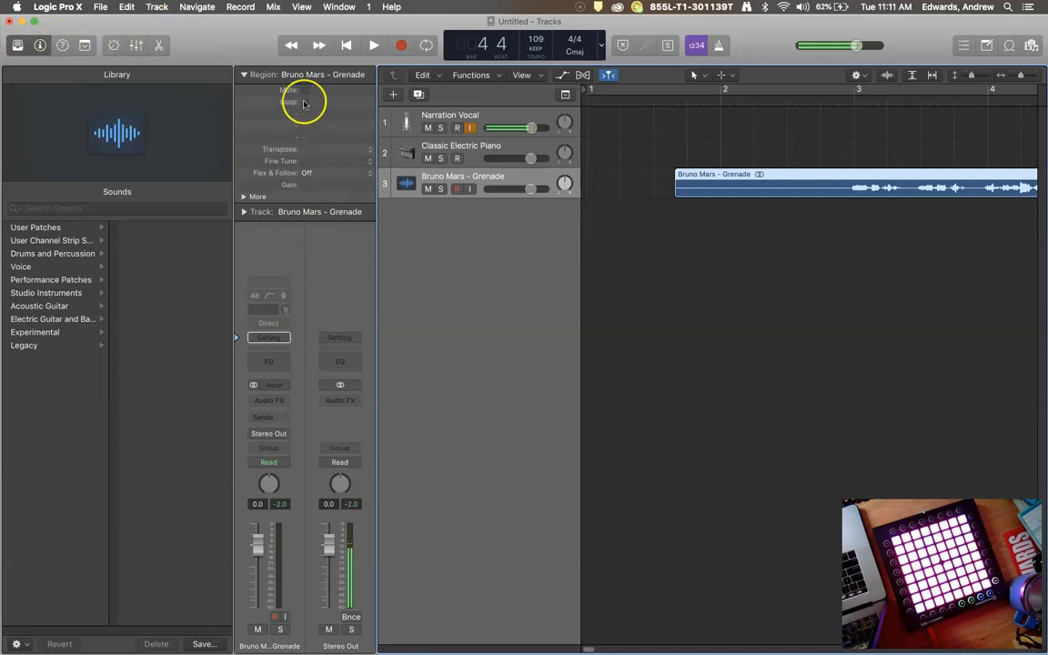
left_click(42, 47)
left_click(41, 47)
left_click(41, 46)
left_click(40, 47)
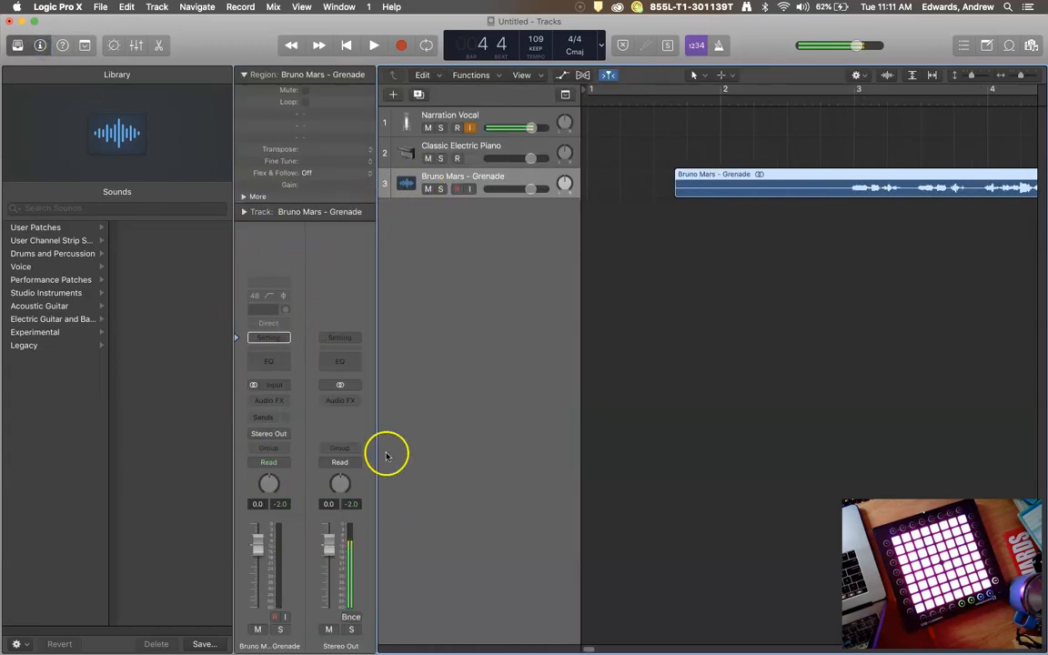
left_click(274, 435)
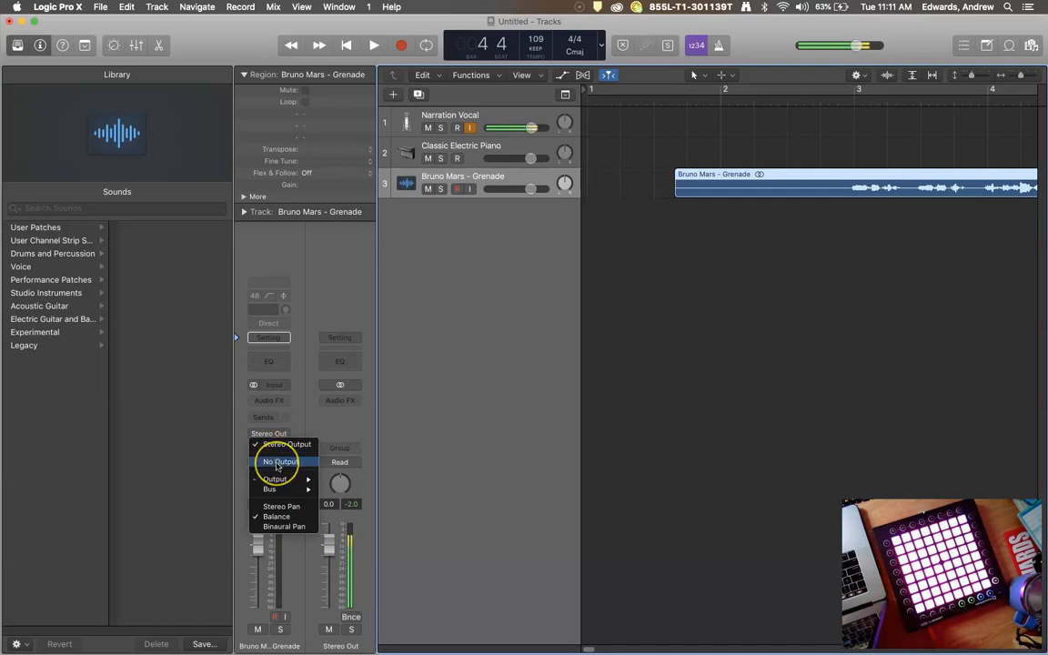
left_click(280, 463)
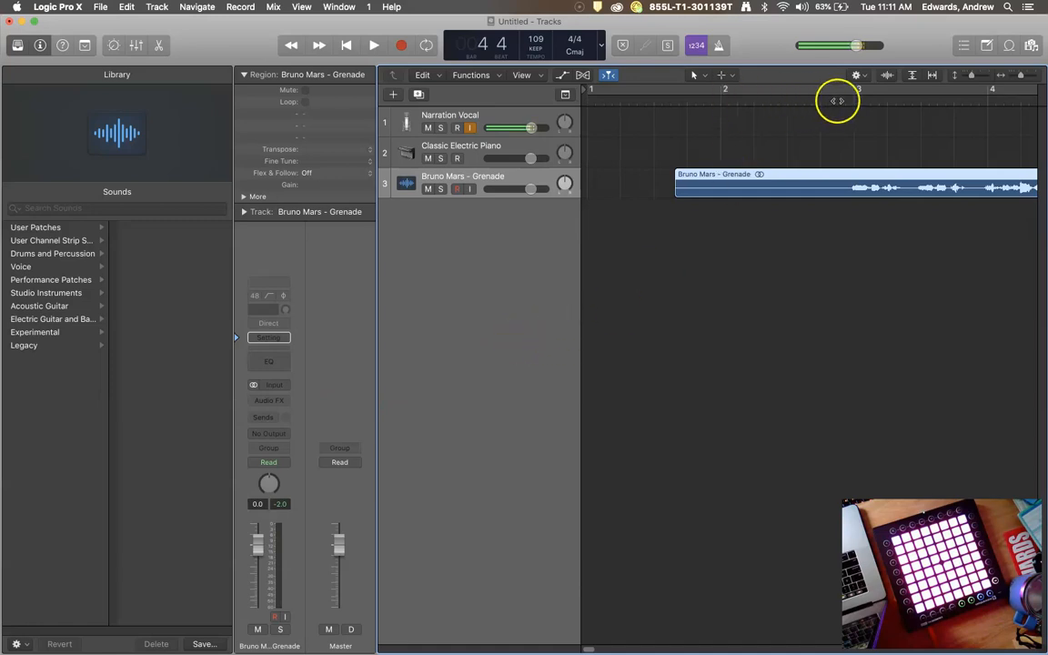
Play the Bruno Mars - Grenade track from just before bar 3, stop it, and reset the playhead to bar 2 beat 4
left_click(837, 100)
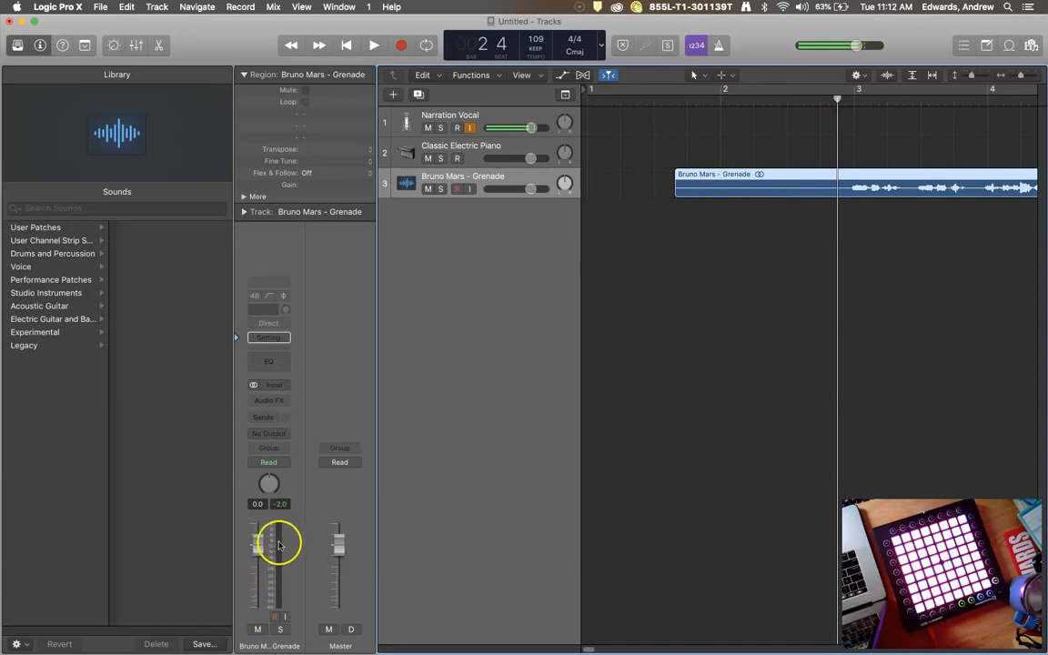
key("space")
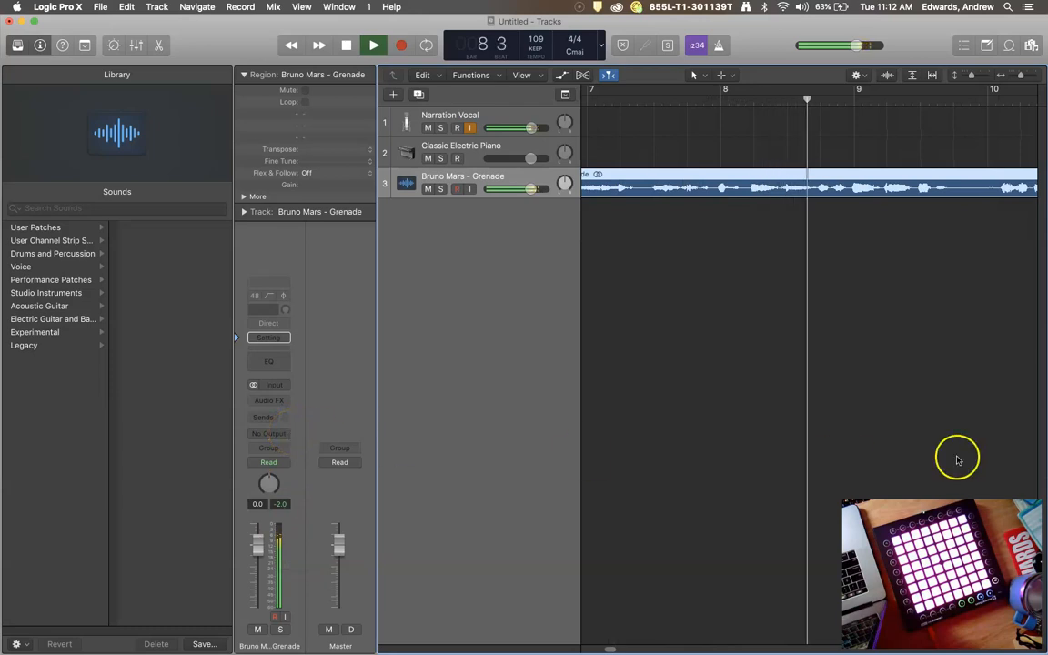
key("space")
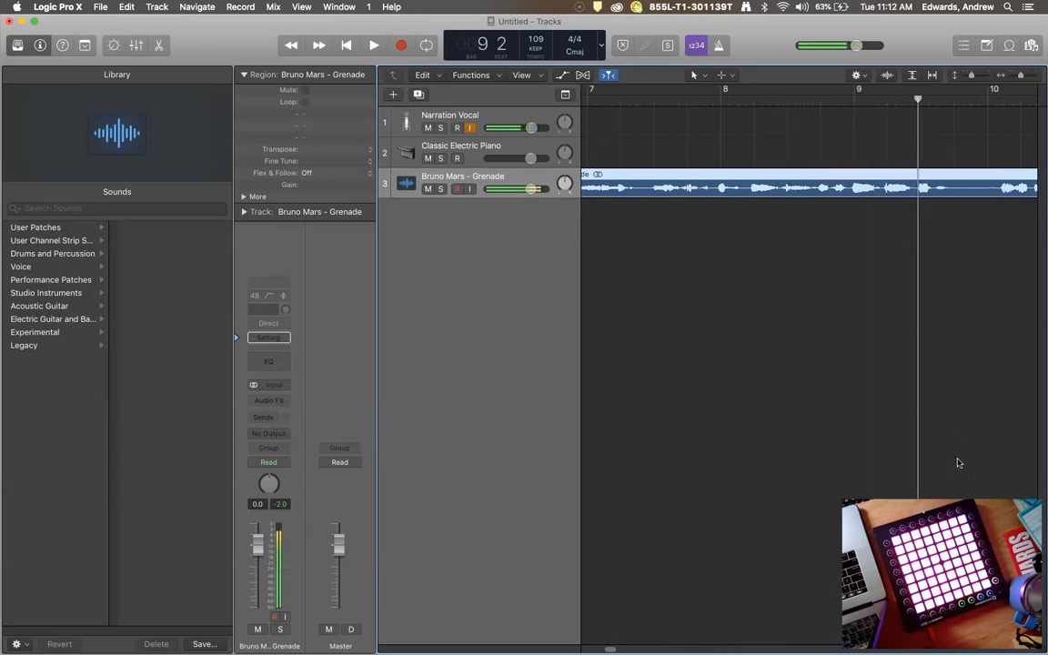
left_click_drag(610, 646, 589, 647)
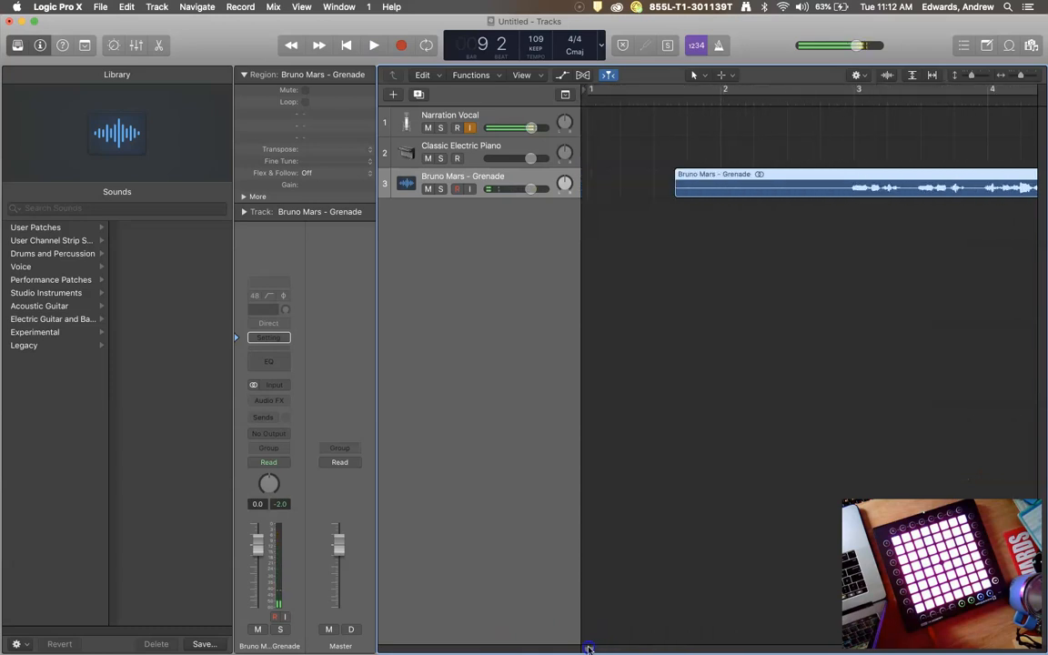
left_click(821, 96)
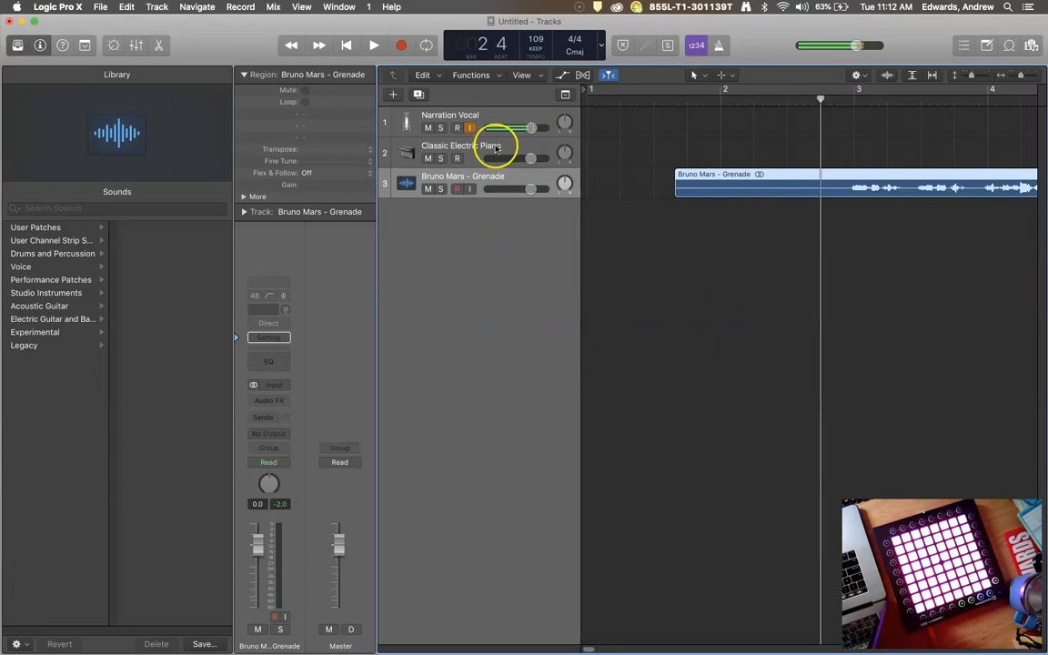
Replace the instrument on the Classic Electric Piano track with the stereo EVOC 20 PS vocoder synth and move its window over the tracks area
left_click(496, 149)
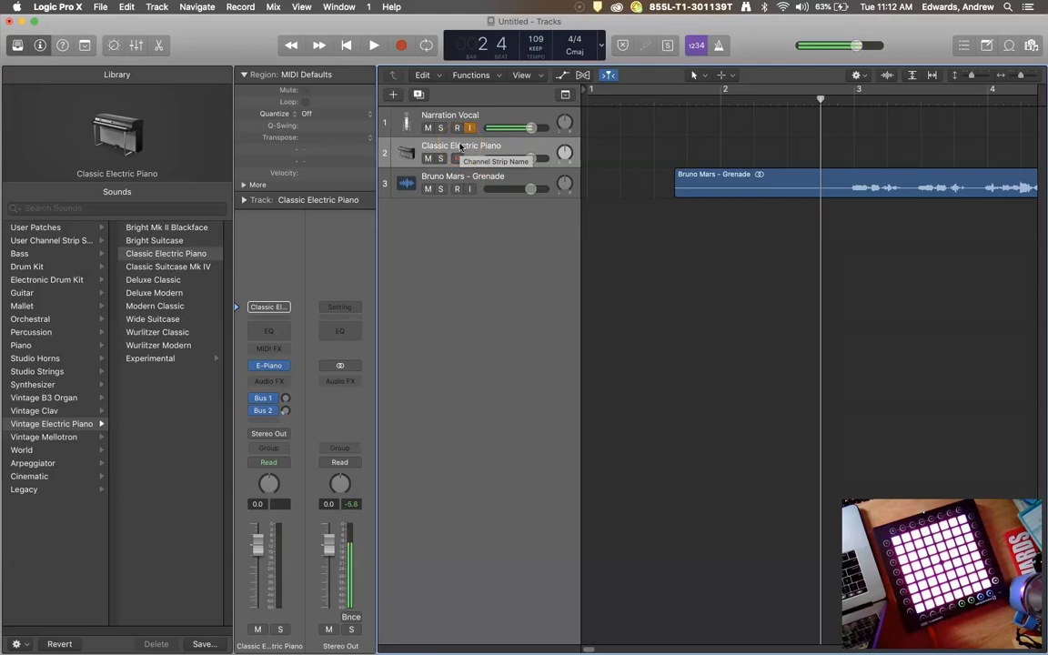
left_click(489, 146)
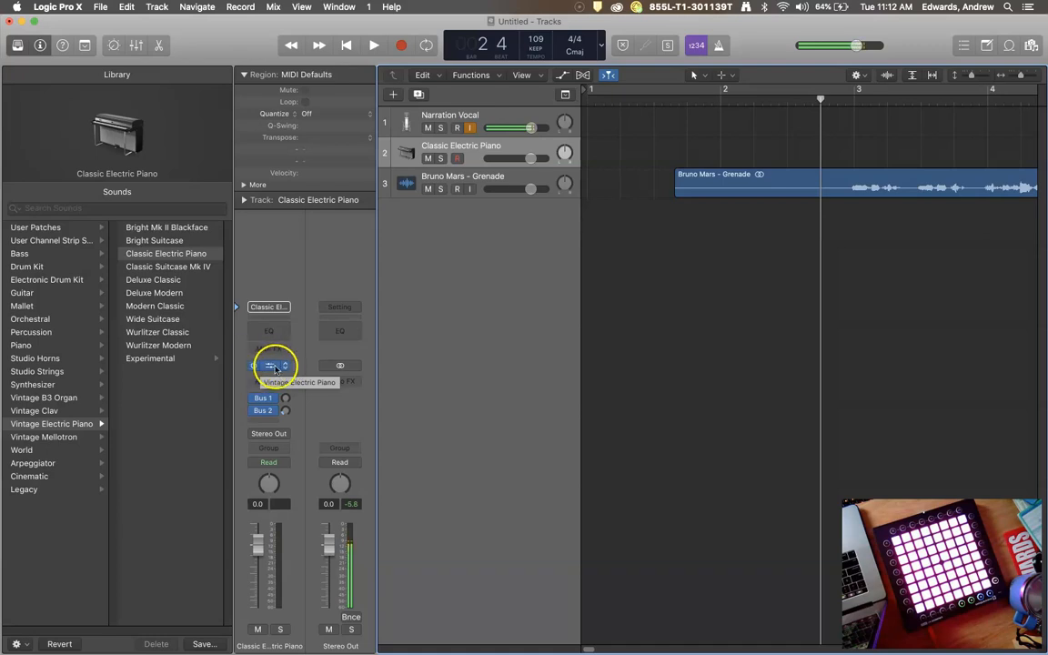
left_click(286, 366)
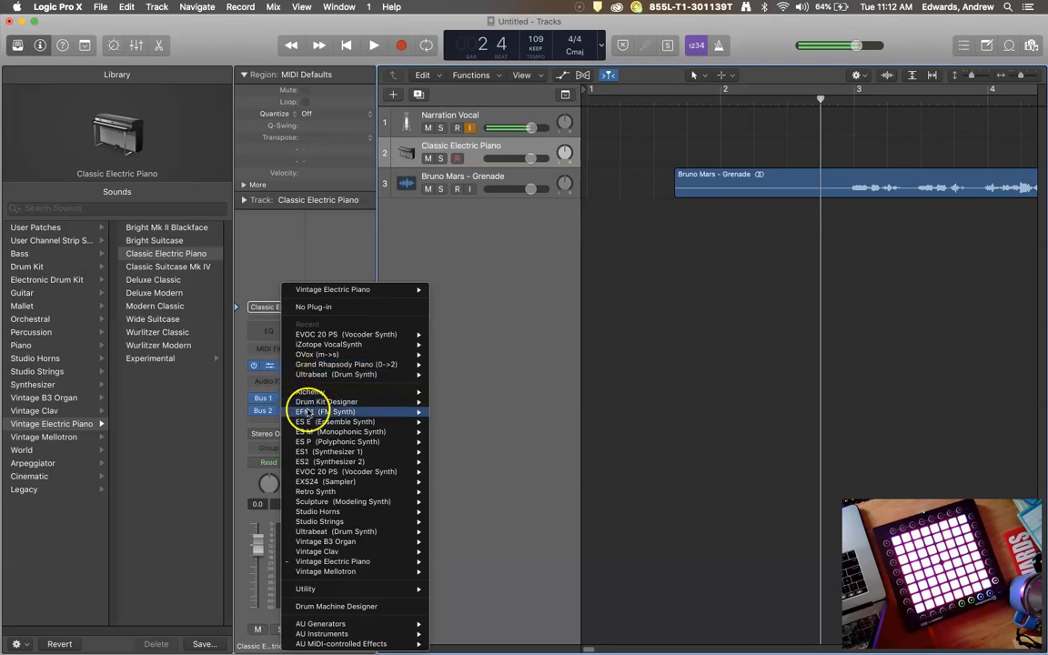
mouse_move(311, 464)
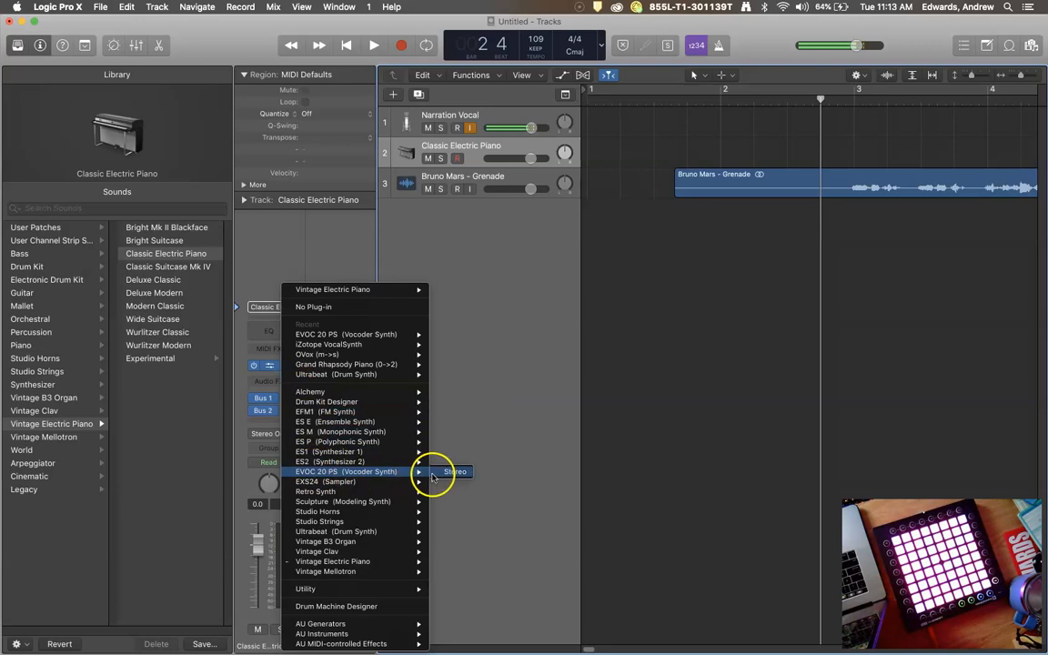
left_click(464, 473)
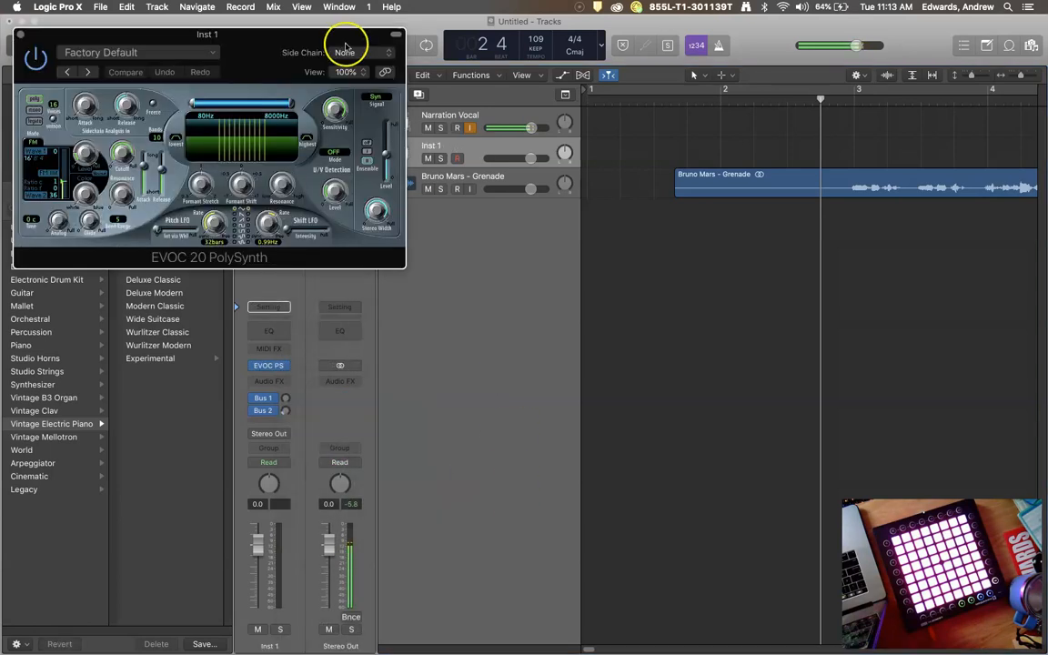
left_click_drag(304, 33, 678, 263)
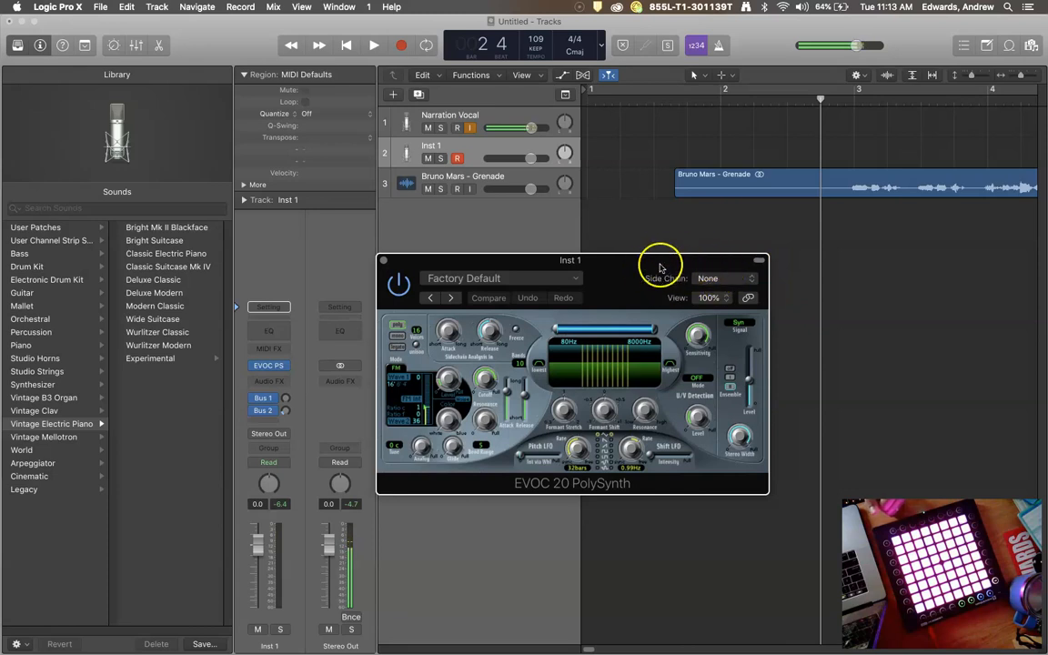
Set the EVOC 20 PolySynth side chain to the Bruno Mars - Grenade (Audio 2) track
left_click(730, 281)
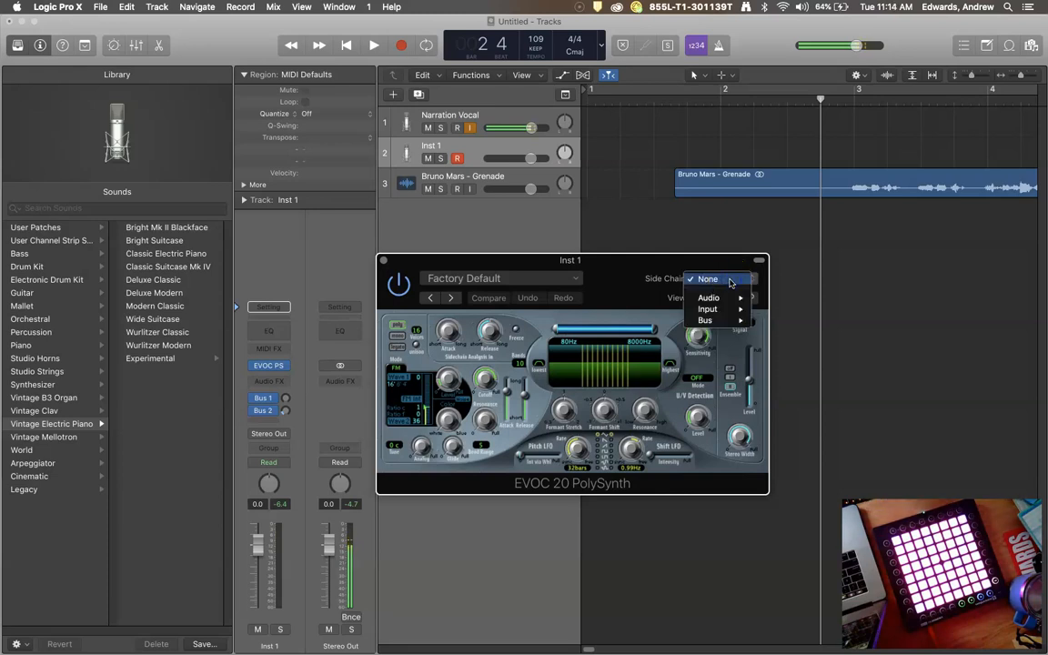
left_click(723, 299)
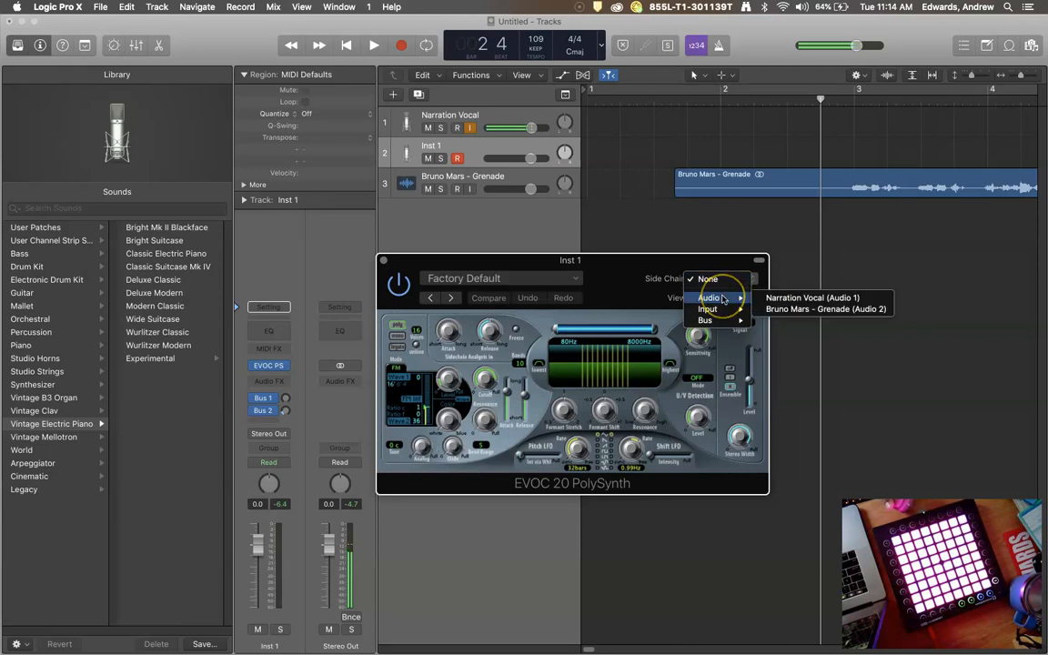
left_click(780, 302)
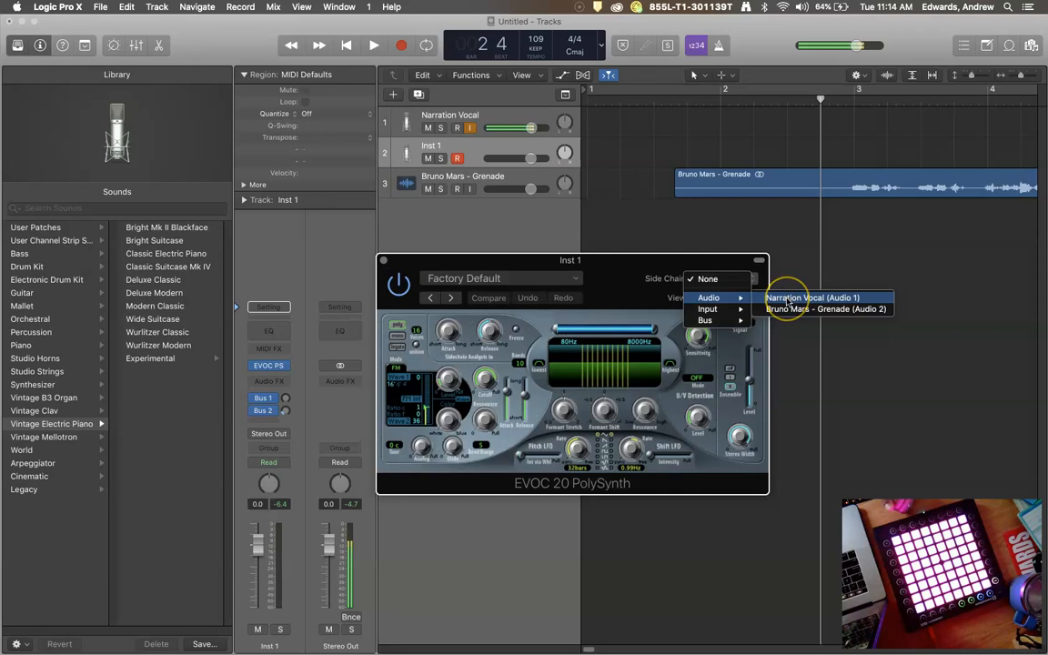
left_click(772, 313)
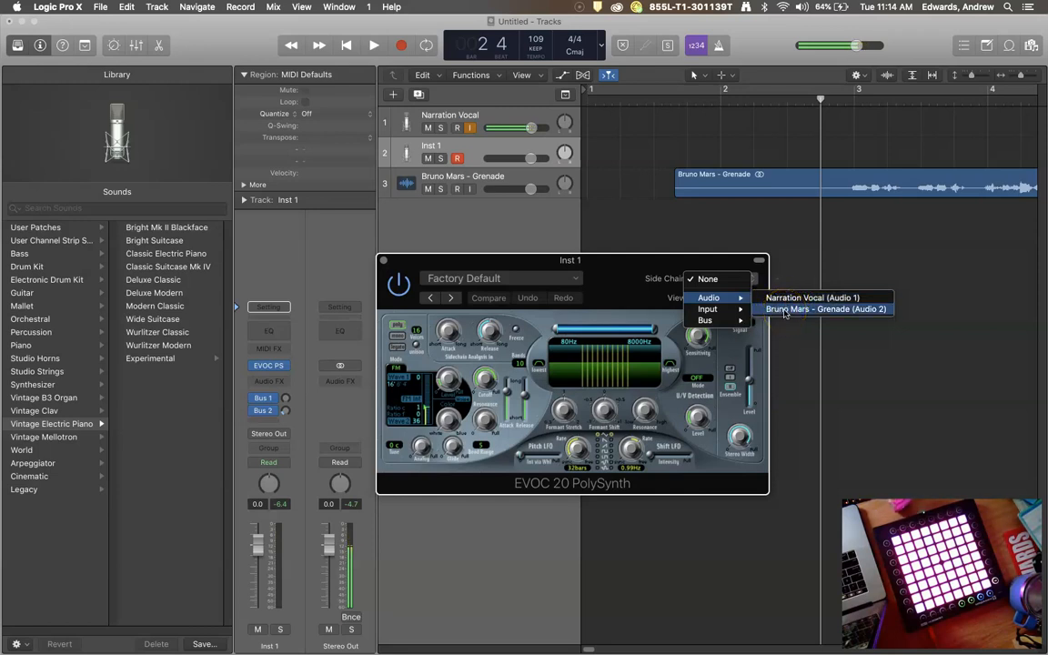
left_click(783, 312)
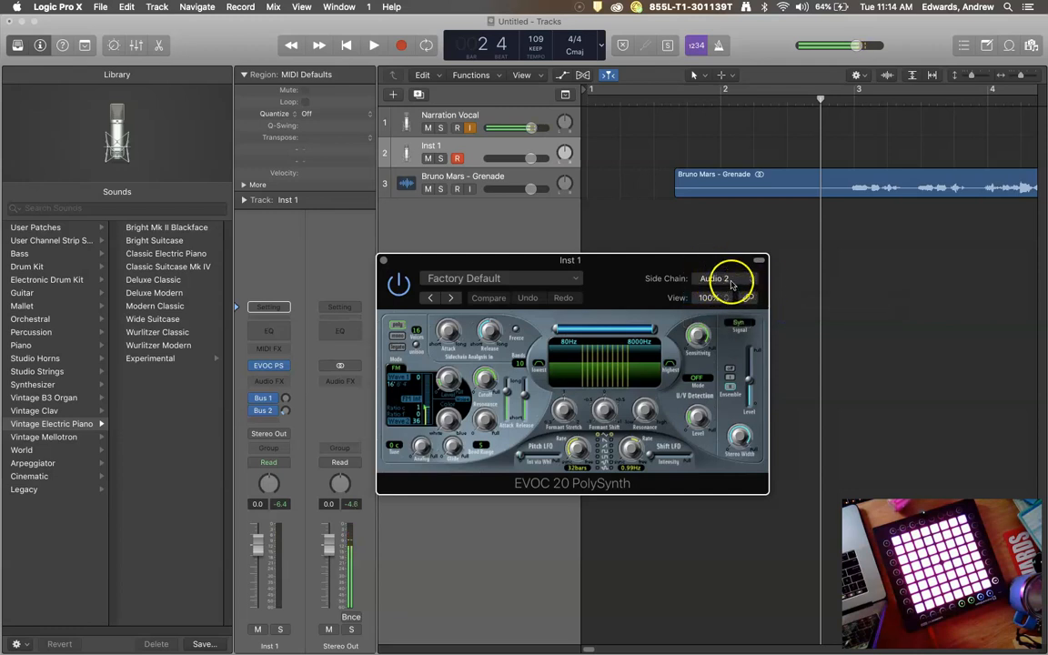
Set the EVOC 20 PolySynth's signal mode to Voc
left_click_drag(738, 326, 756, 336)
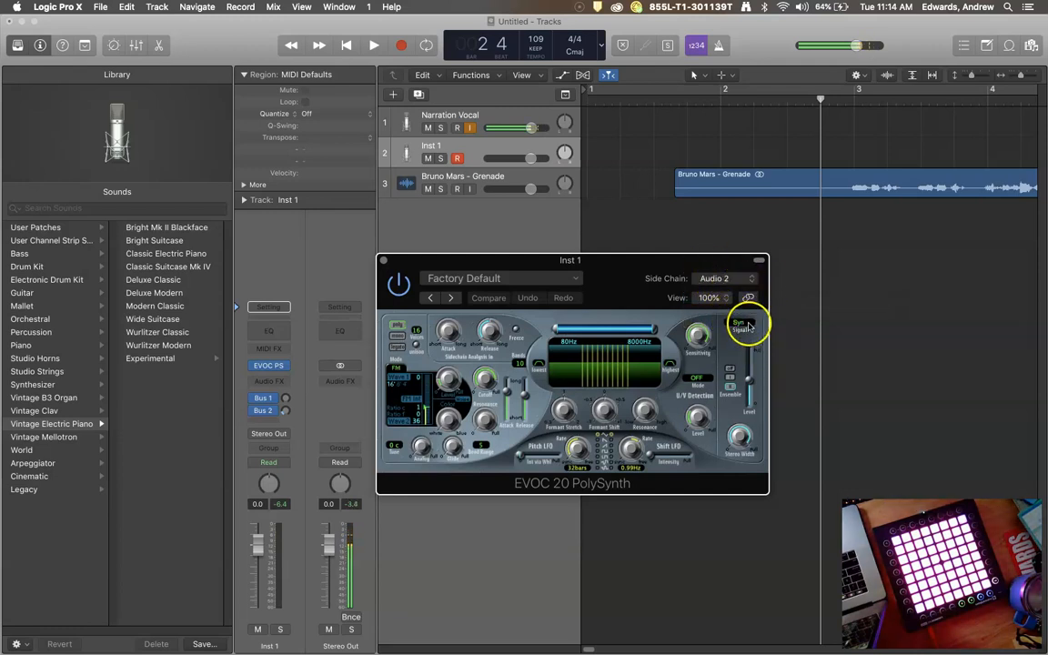
left_click(746, 325)
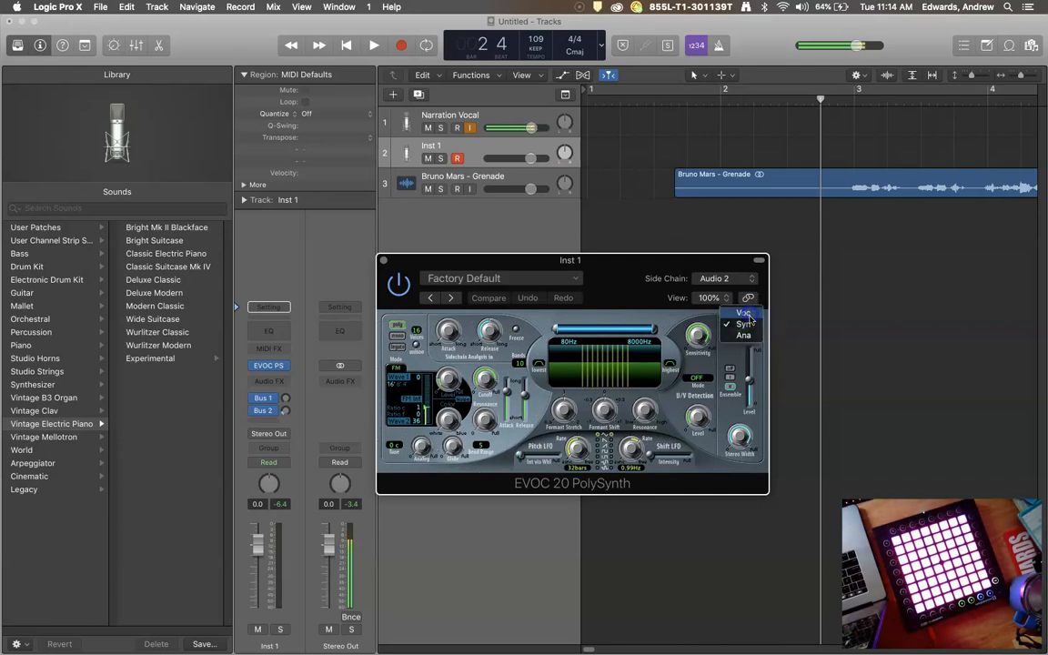
left_click(745, 314)
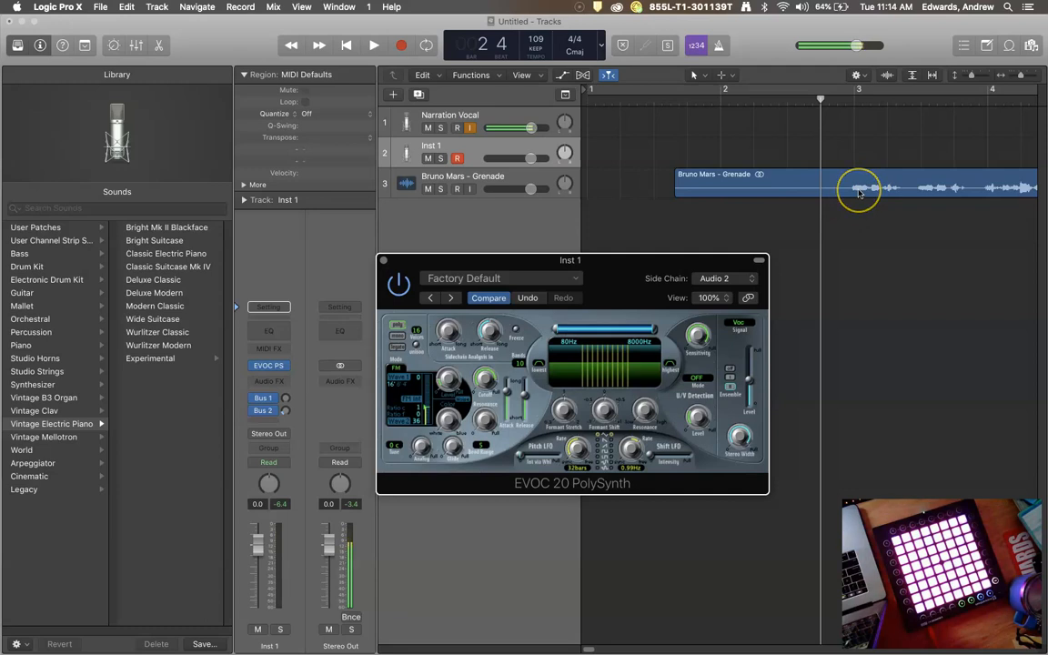
left_click(892, 202)
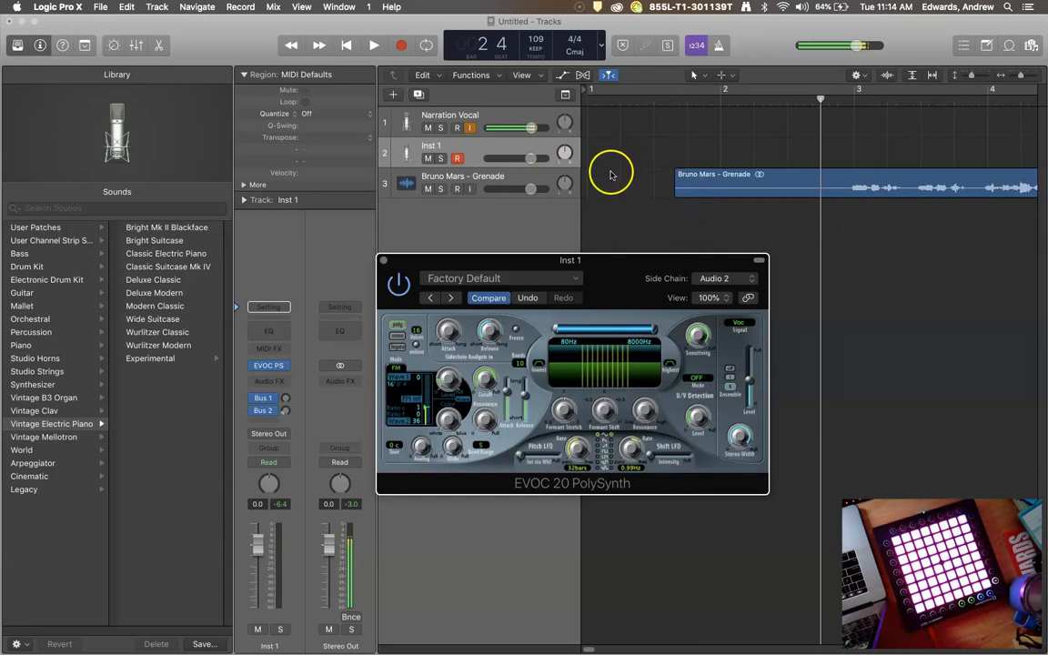
Play the project from before bar 3 to hear the vocoder, and reposition the EVOC 20 PolySynth window
key("space")
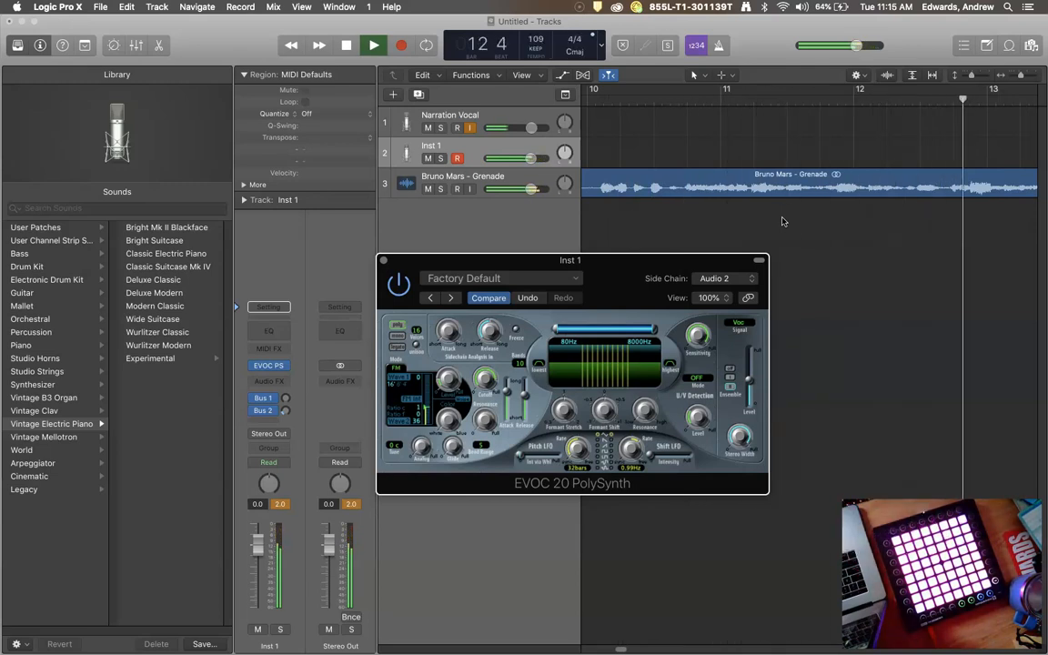
left_click(573, 276)
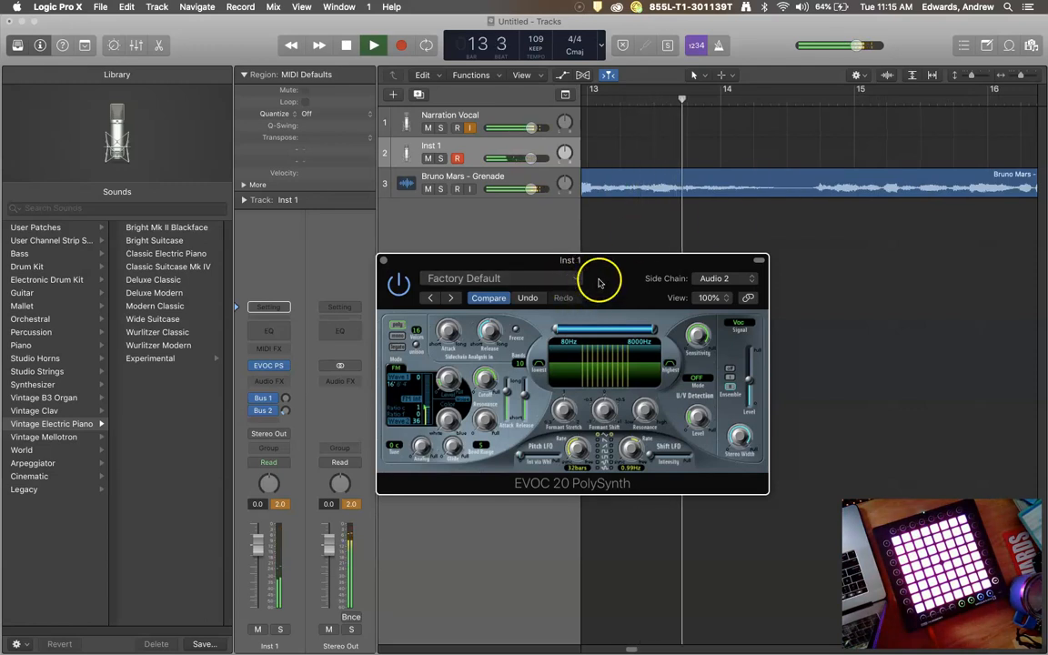
left_click_drag(598, 283, 636, 259)
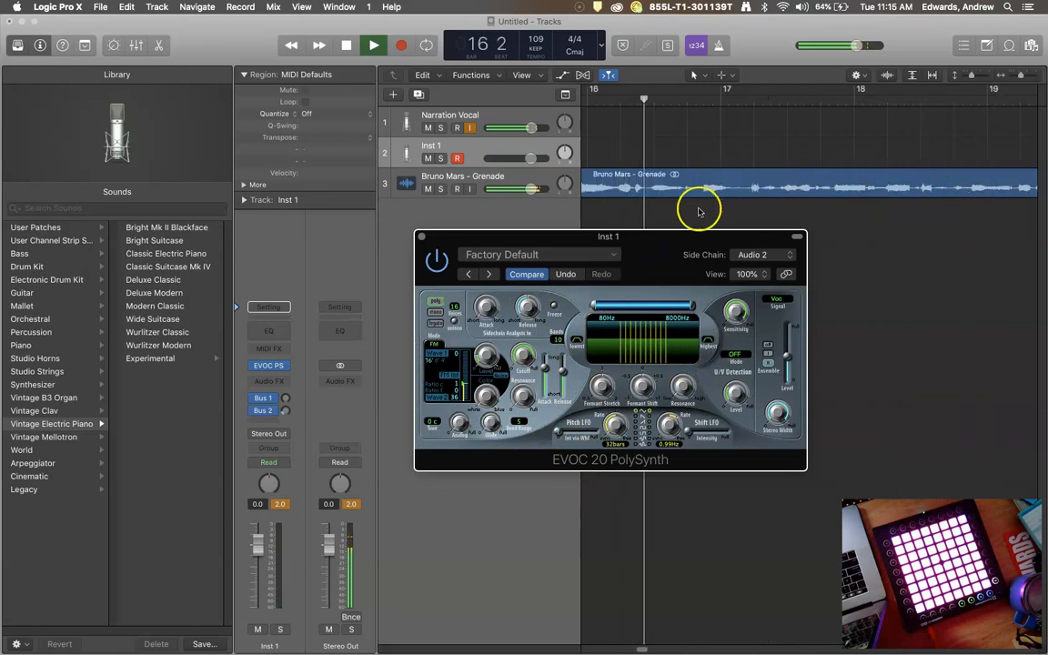
left_click_drag(647, 253, 668, 264)
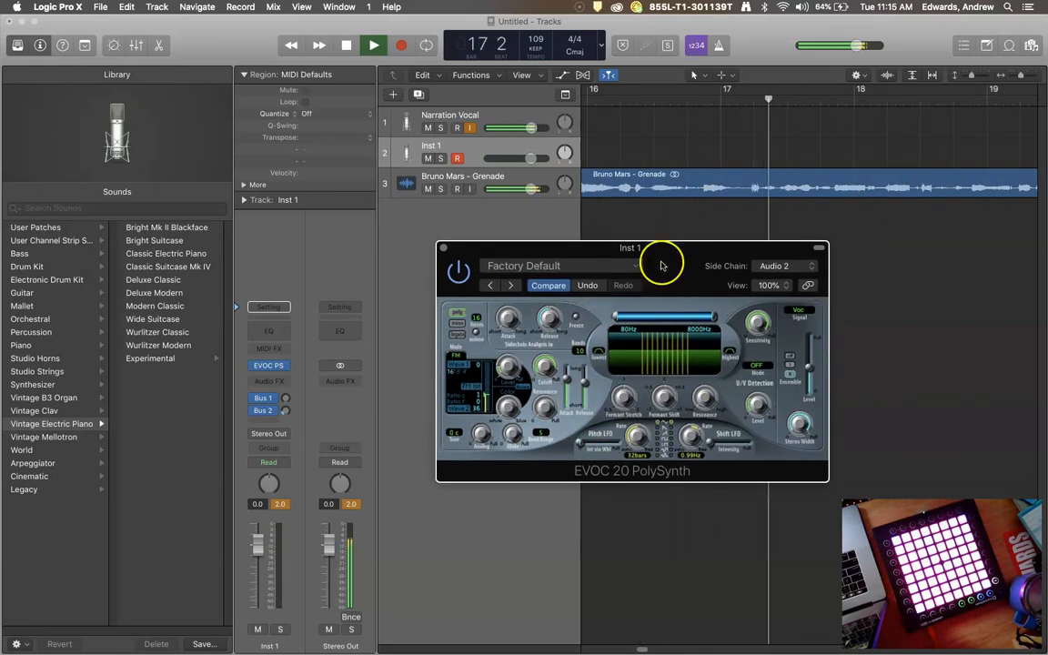
Load the Seventh Heaven preset from the 01 Synthesizer category into the EVOC 20 PolySynth and set its signal mode to Voc
left_click(560, 266)
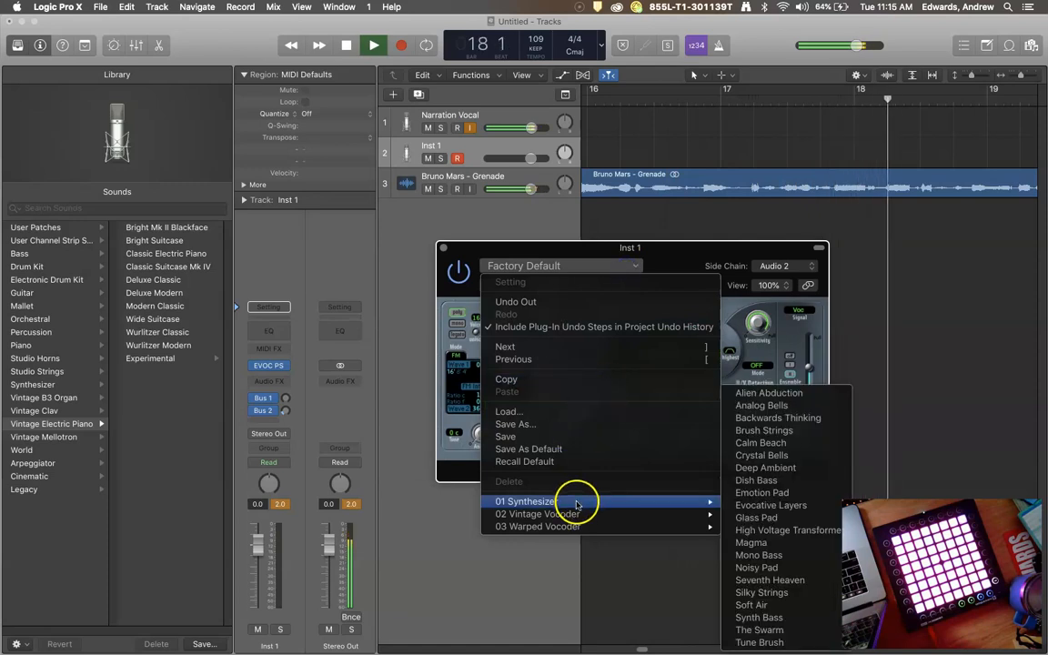
mouse_move(597, 527)
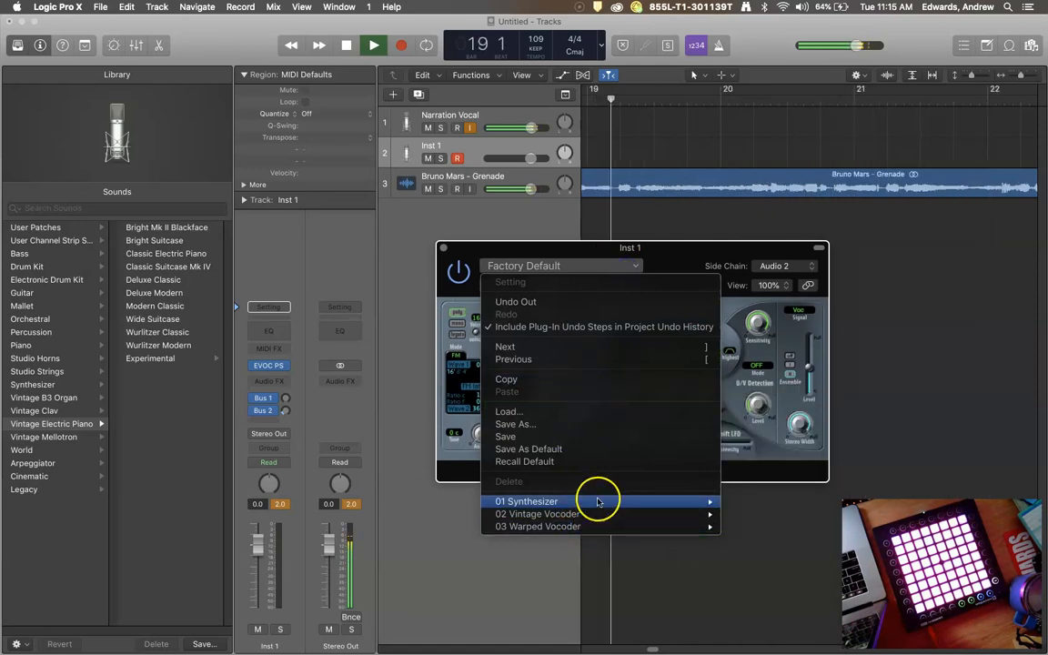
mouse_move(602, 501)
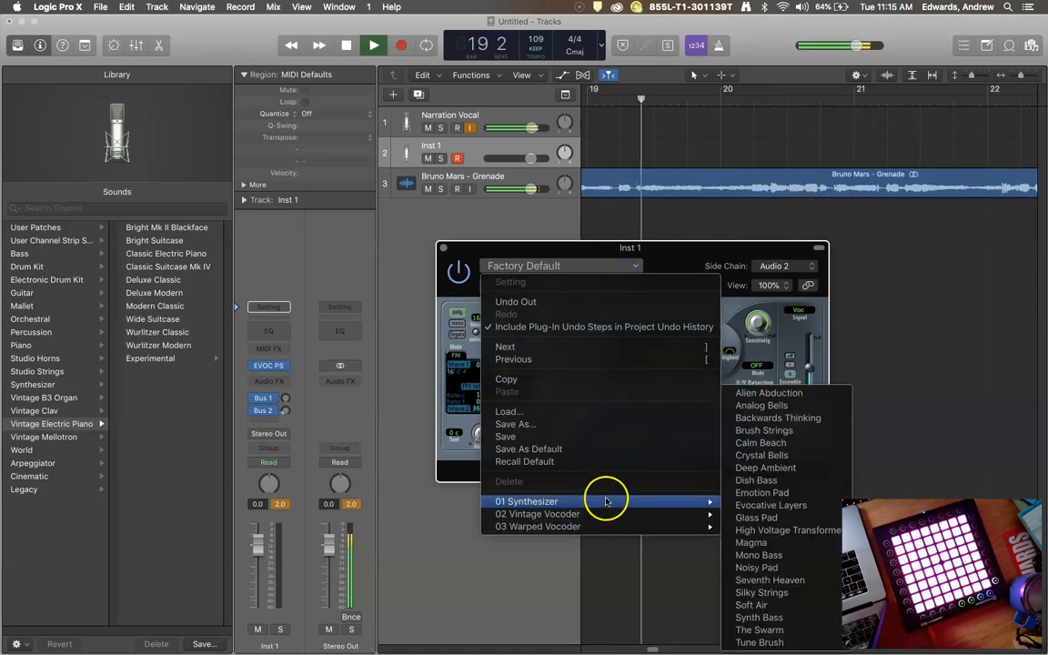
left_click(776, 581)
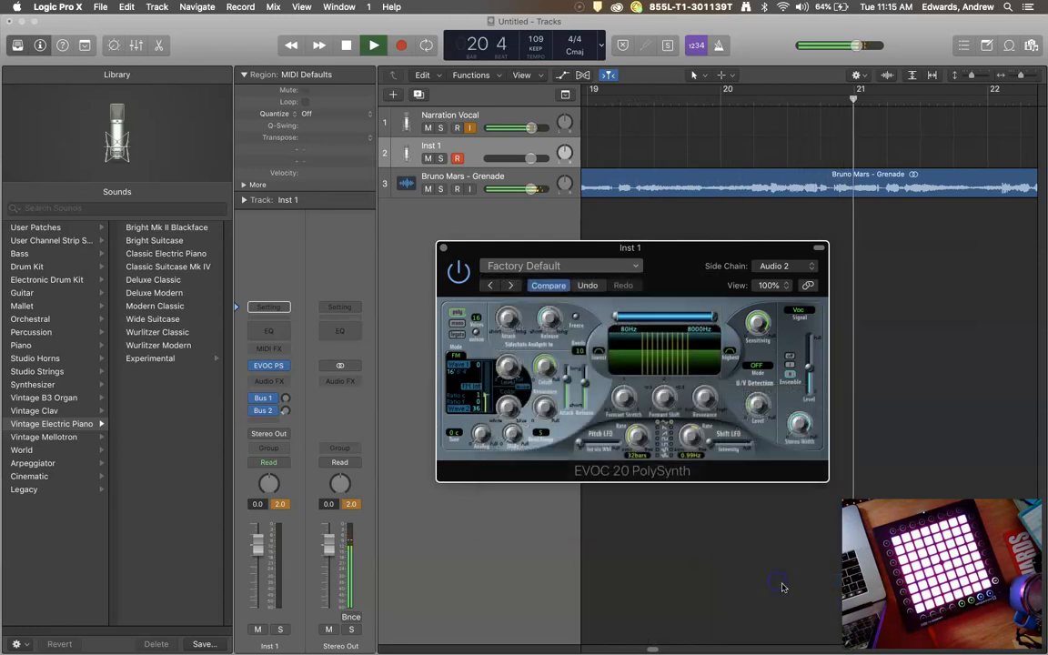
left_click(804, 312)
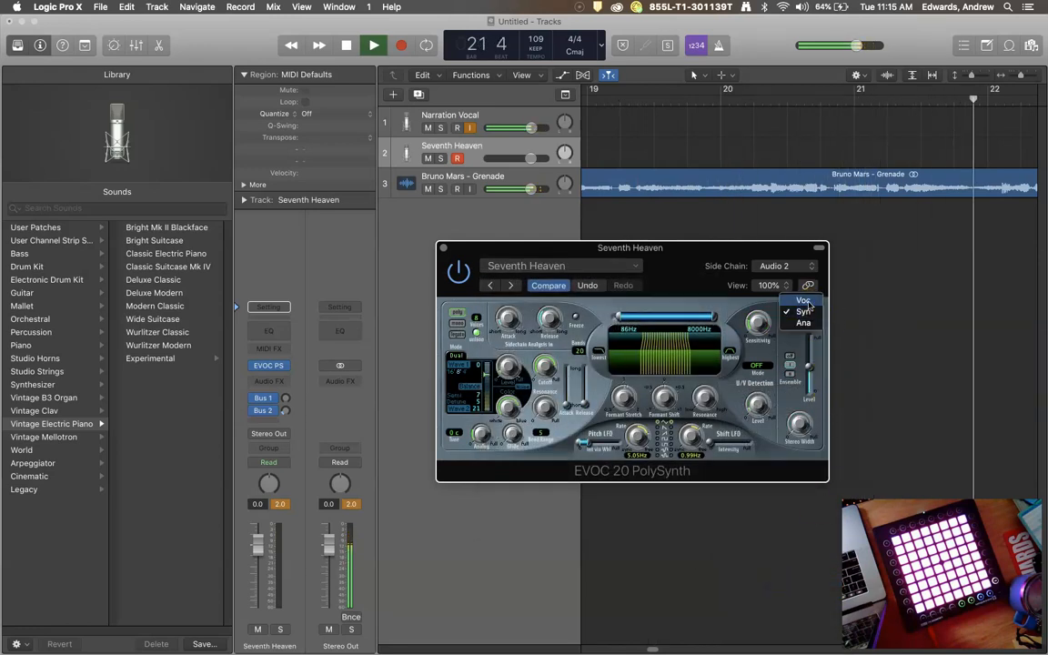
left_click(803, 301)
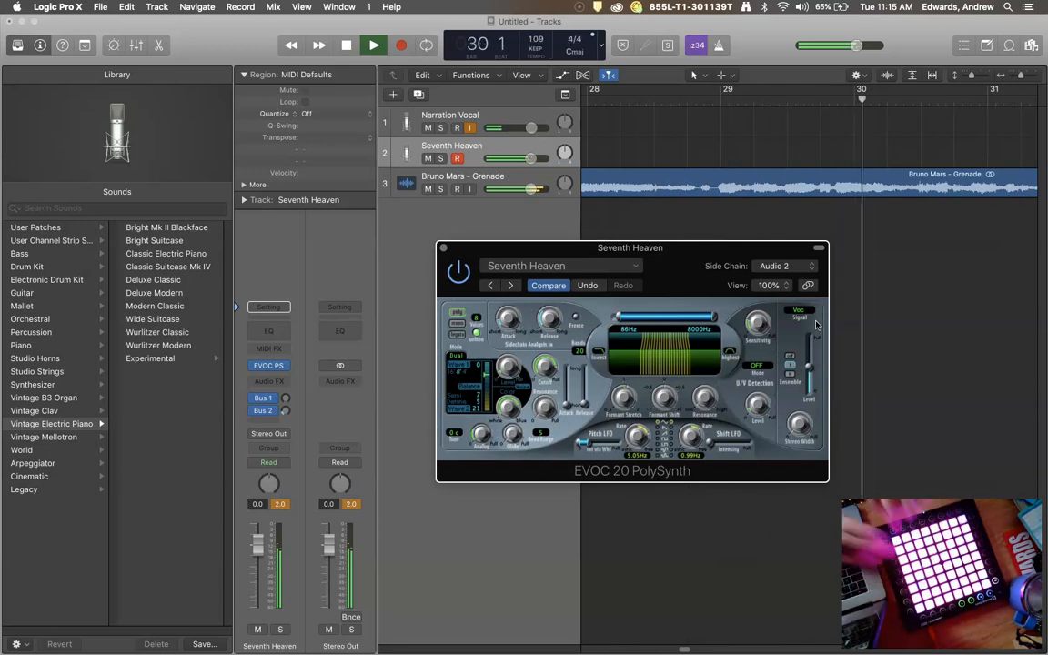
Load the Vocal Heaven Pad preset from the 02 Vintage Vocoder category into the EVOC 20 PolySynth
left_click(605, 265)
mouse_move(601, 514)
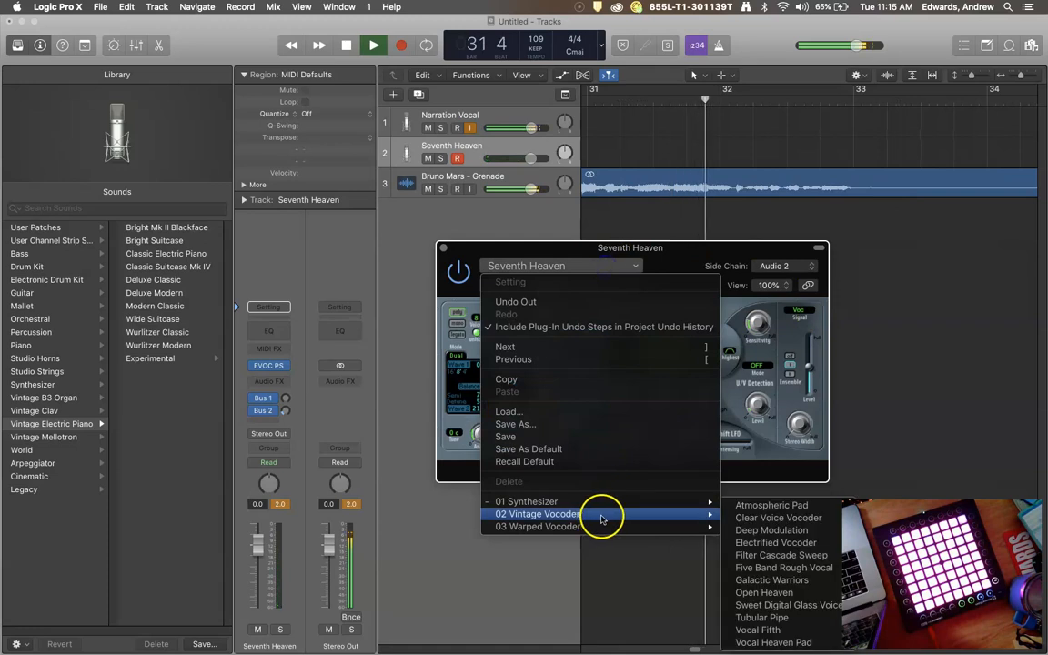
left_click(774, 641)
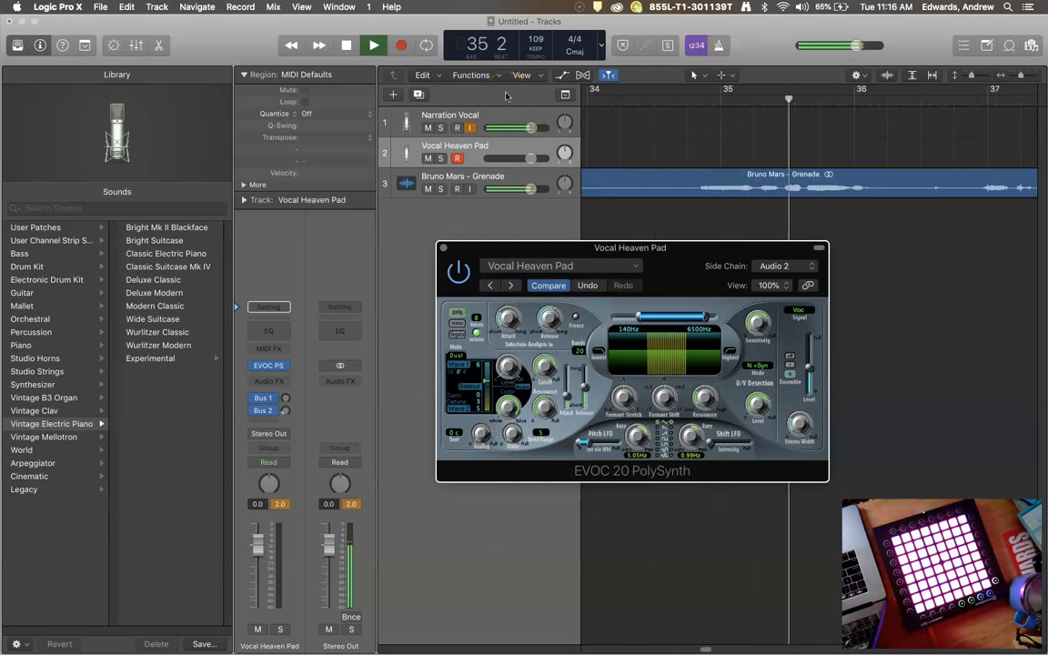
Return the playhead to the project start, play the song with the vocoder through bar 19, and stop playback
key("space")
key("Return")
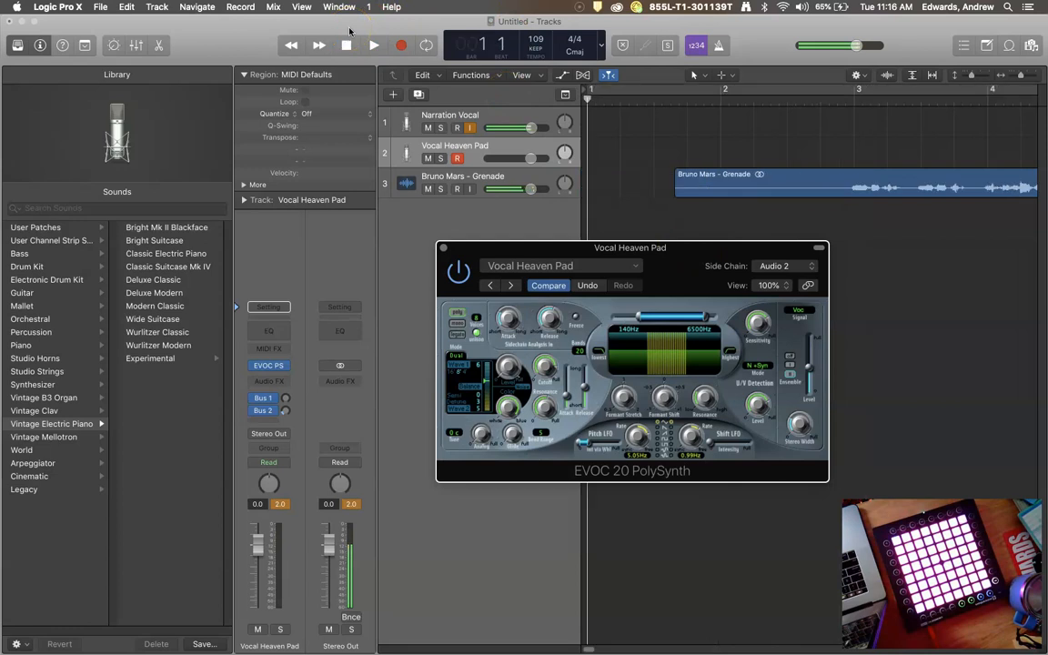
key("space")
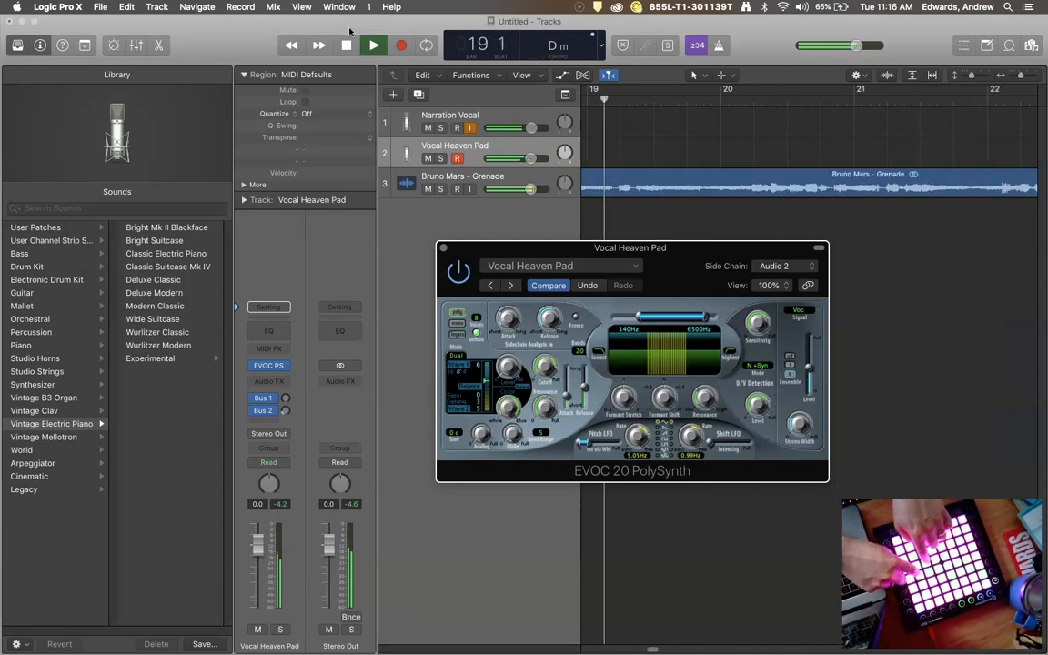
key("space")
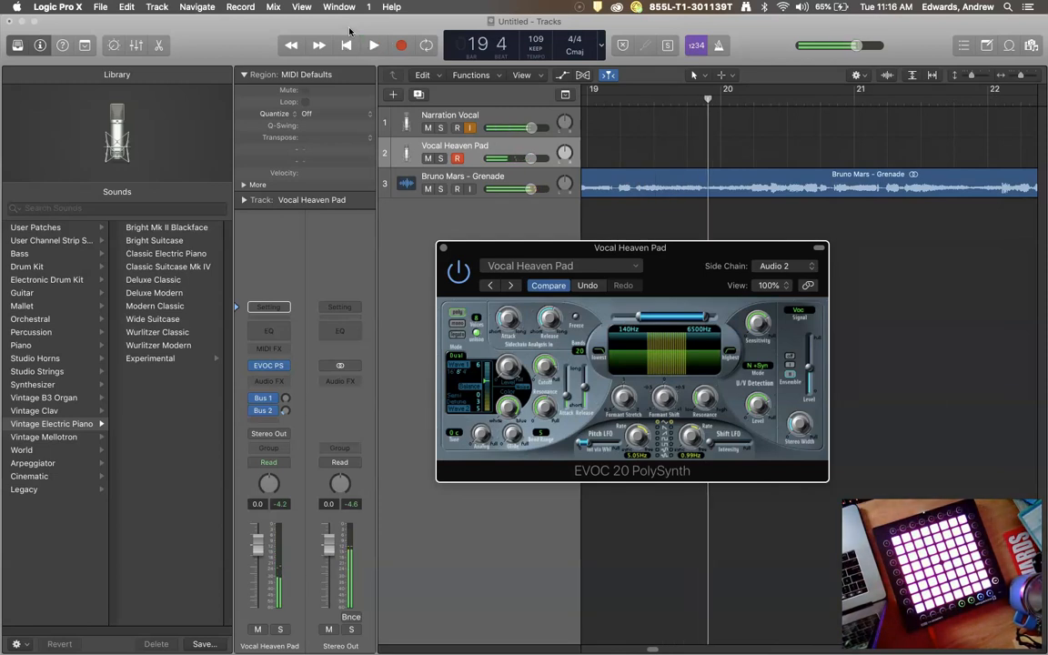